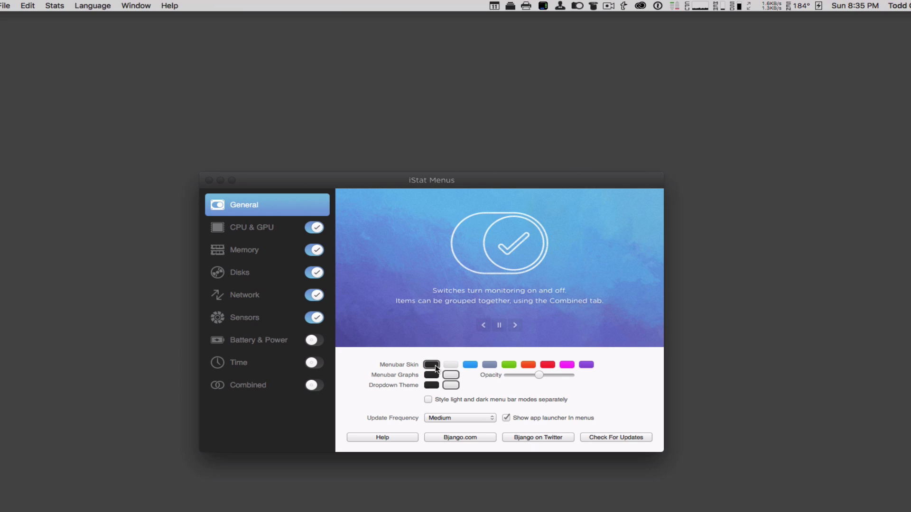
- Compare menubar skins and graph colours, settling on blue skin with dark graphs and Medium update frequency
{"action": "left_click", "coordinate": [476, 364]}
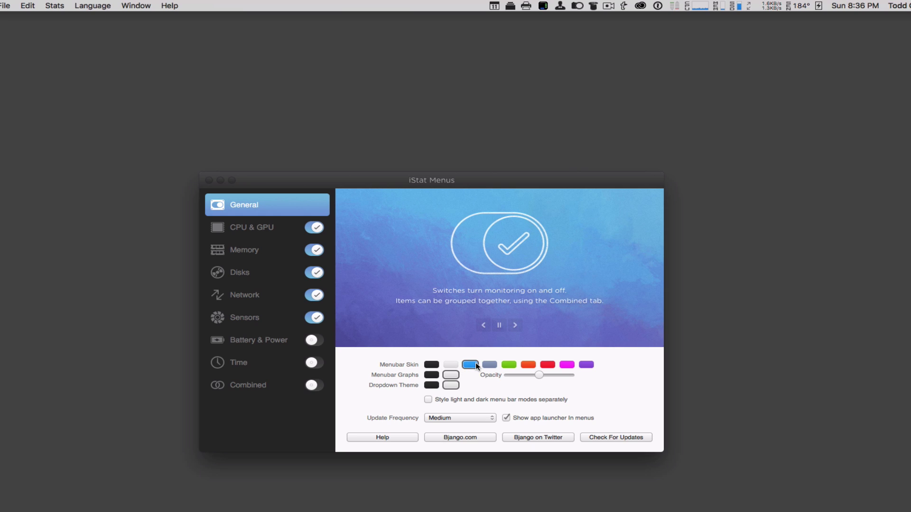
{"action": "left_click", "coordinate": [434, 366]}
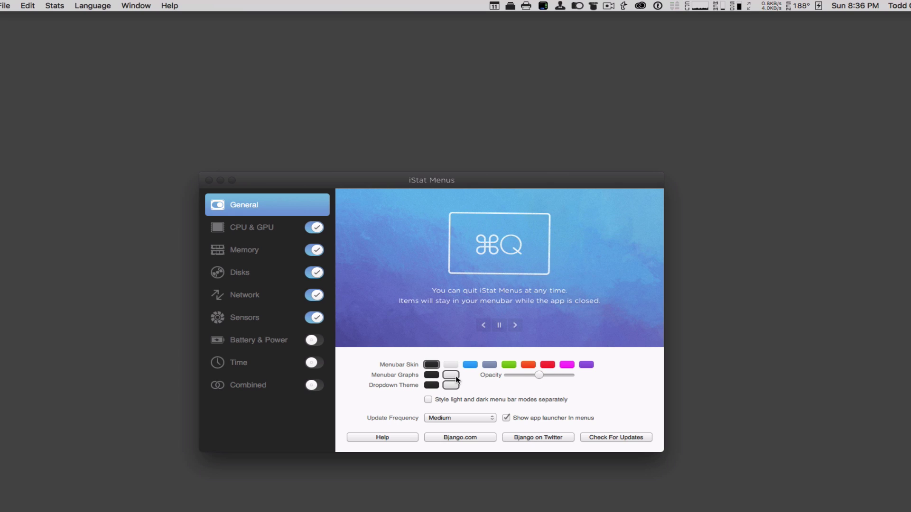
{"action": "left_click", "coordinate": [433, 376]}
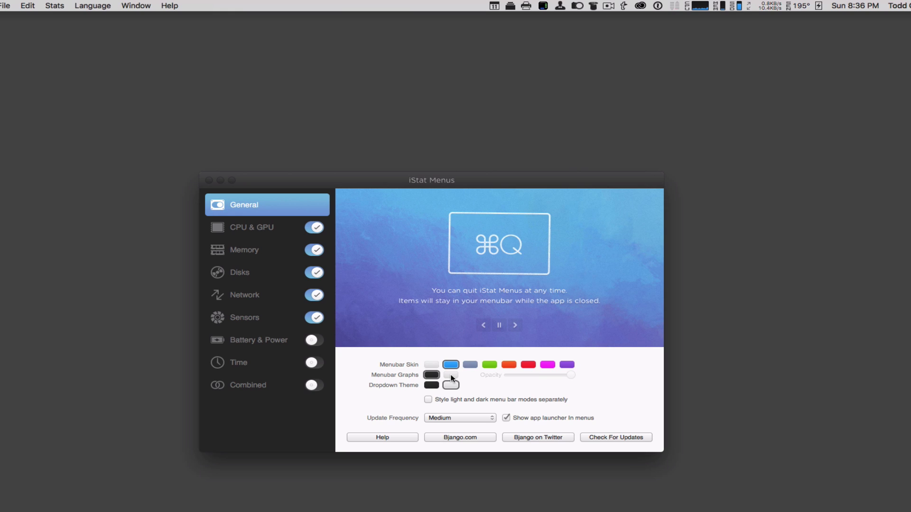
{"action": "left_click", "coordinate": [450, 376]}
{"action": "left_click", "coordinate": [432, 376]}
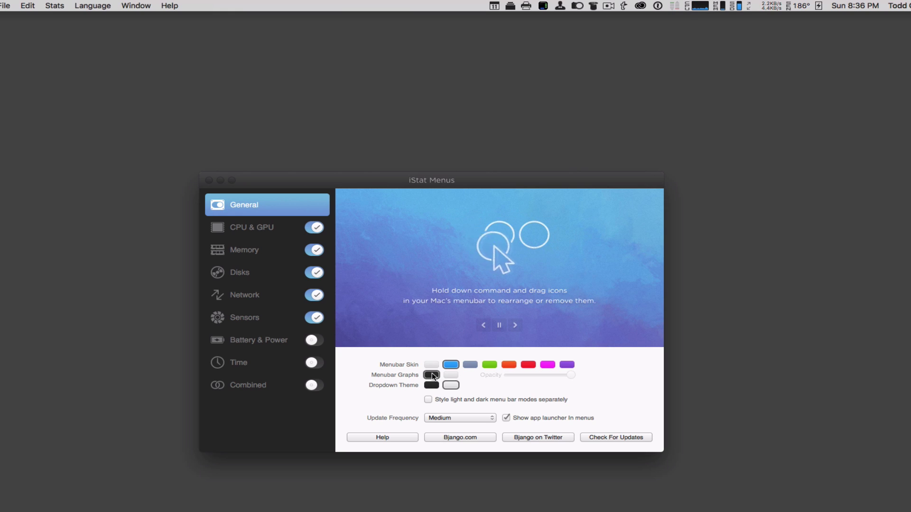
{"action": "left_click", "coordinate": [468, 366]}
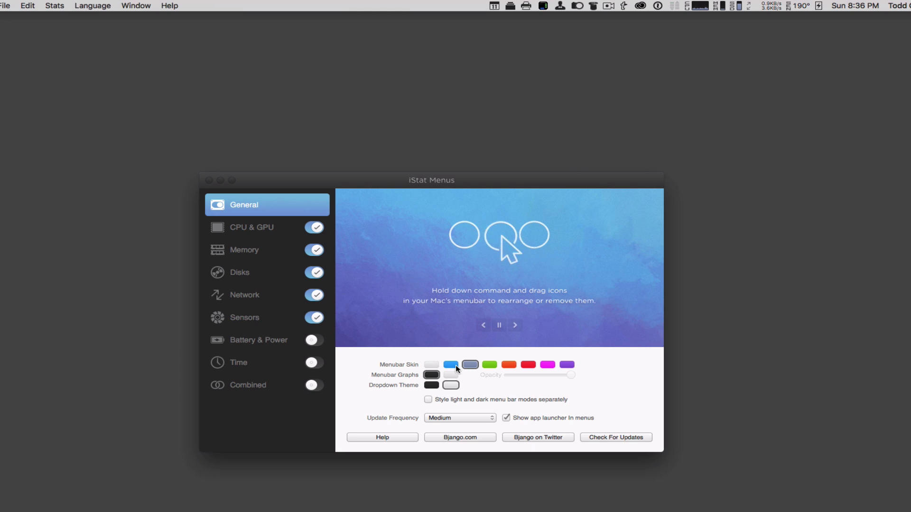
{"action": "left_click", "coordinate": [450, 364]}
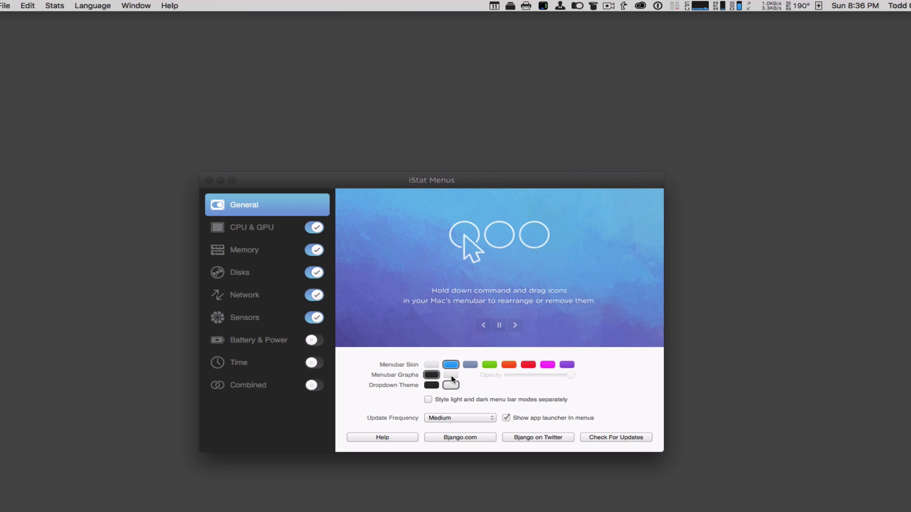
{"action": "left_click", "coordinate": [454, 377]}
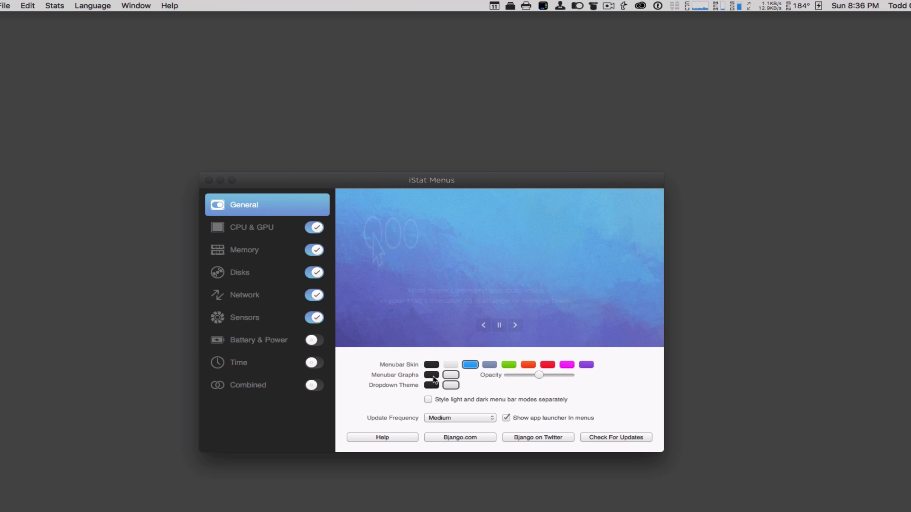
{"action": "left_click", "coordinate": [432, 376]}
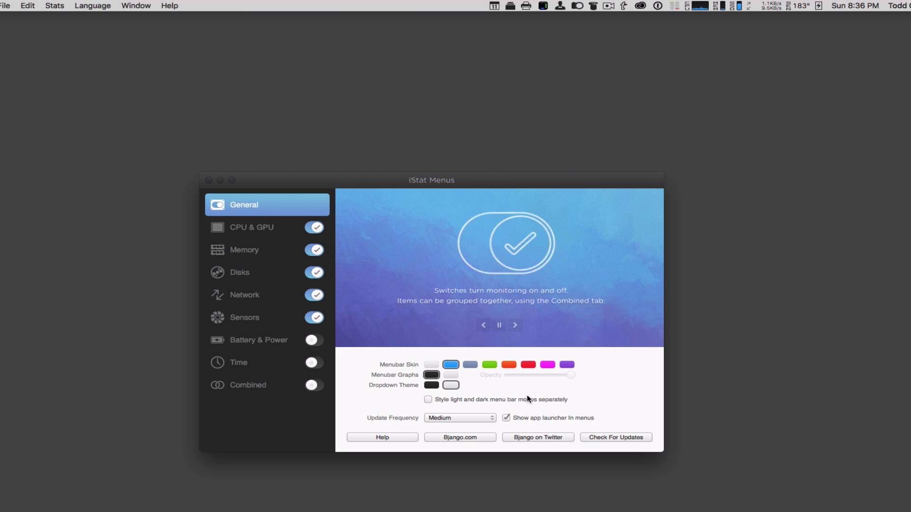
{"action": "left_click", "coordinate": [493, 419]}
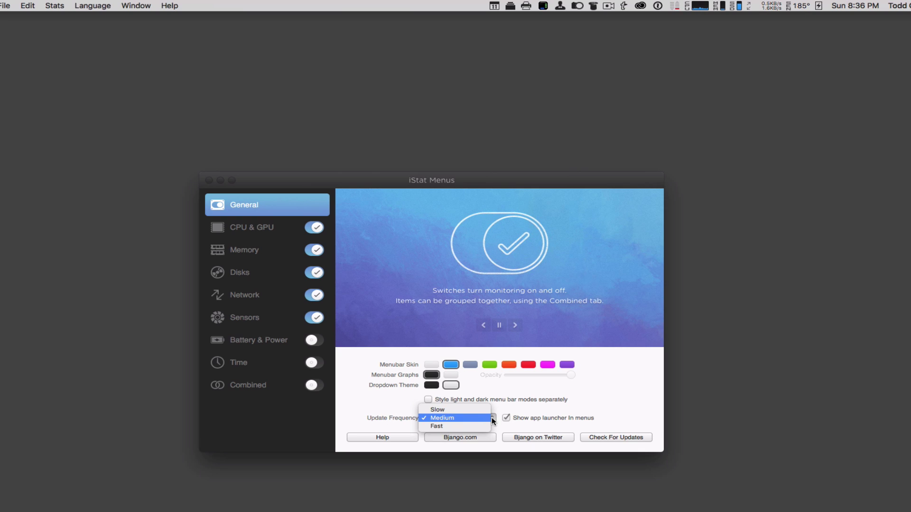
{"action": "left_click", "coordinate": [607, 406]}
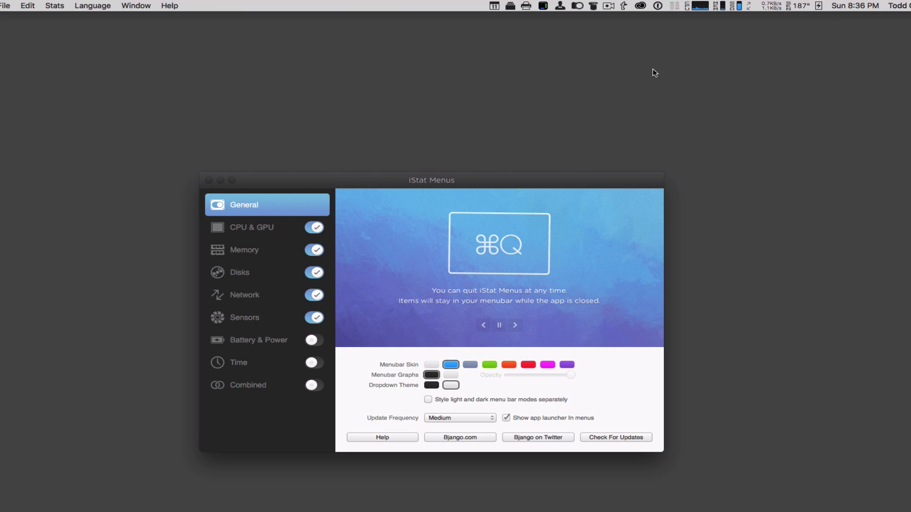
- In CPU & GPU, uncheck Combine cores and add the 22% percentage item to Active Items
{"action": "left_click", "coordinate": [257, 229]}
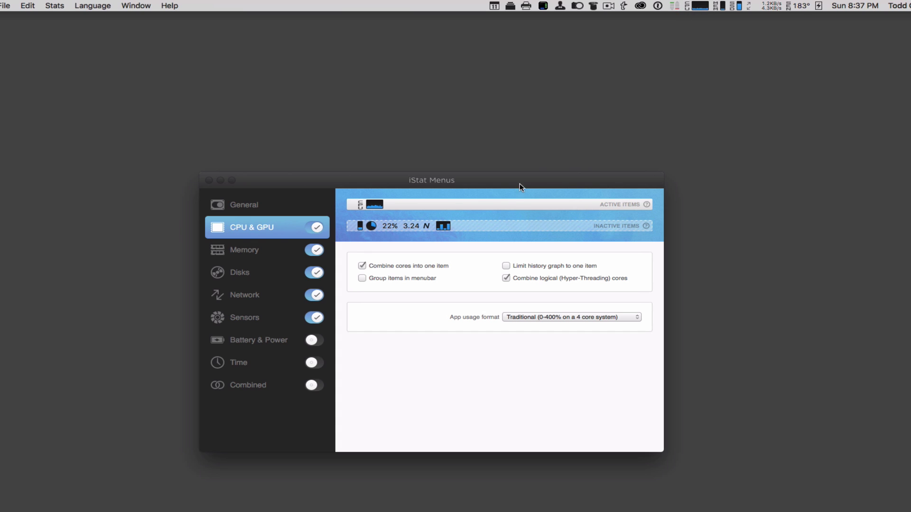
{"action": "left_click", "coordinate": [362, 266]}
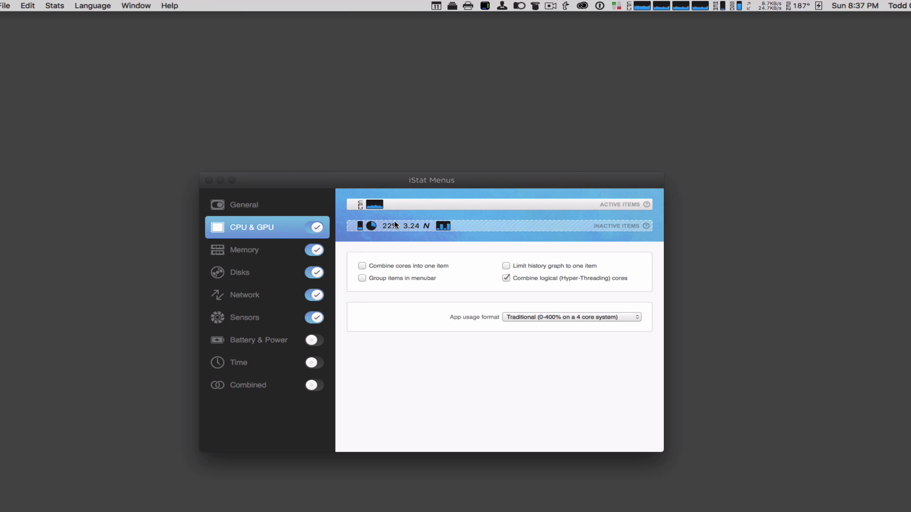
{"action": "left_click_drag", "start_coordinate": [395, 220], "coordinate": [401, 204]}
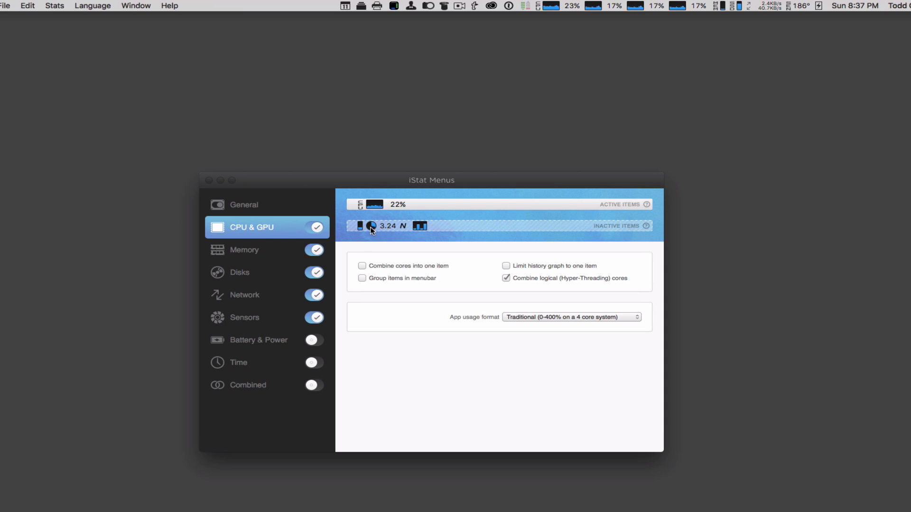
- Add then remove an extra CPU graph, turn Group items off, and open the CPU dropdown
{"action": "left_click_drag", "start_coordinate": [424, 230], "coordinate": [425, 209]}
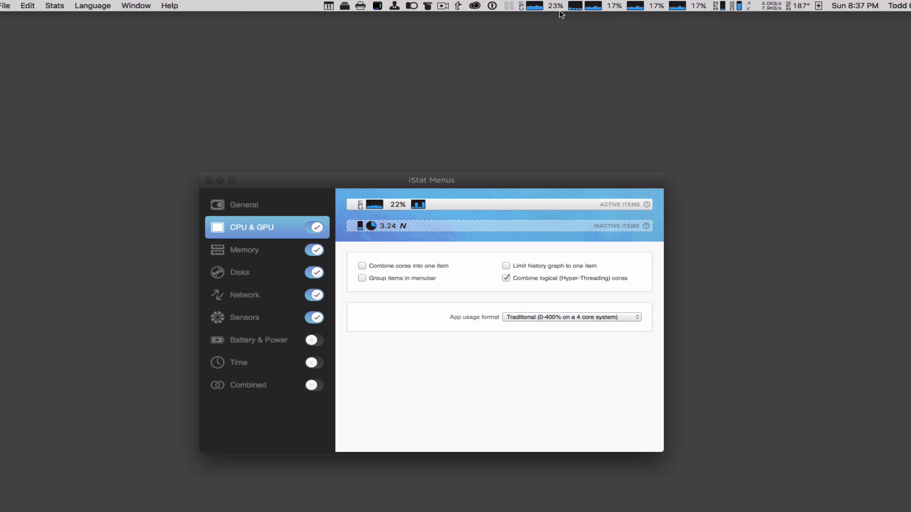
{"action": "left_click_drag", "start_coordinate": [426, 204], "coordinate": [430, 232]}
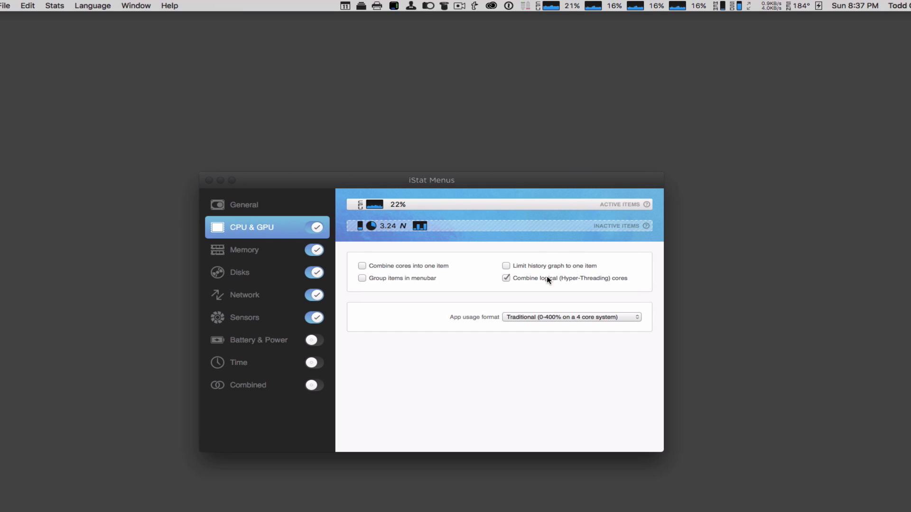
{"action": "left_click", "coordinate": [362, 279]}
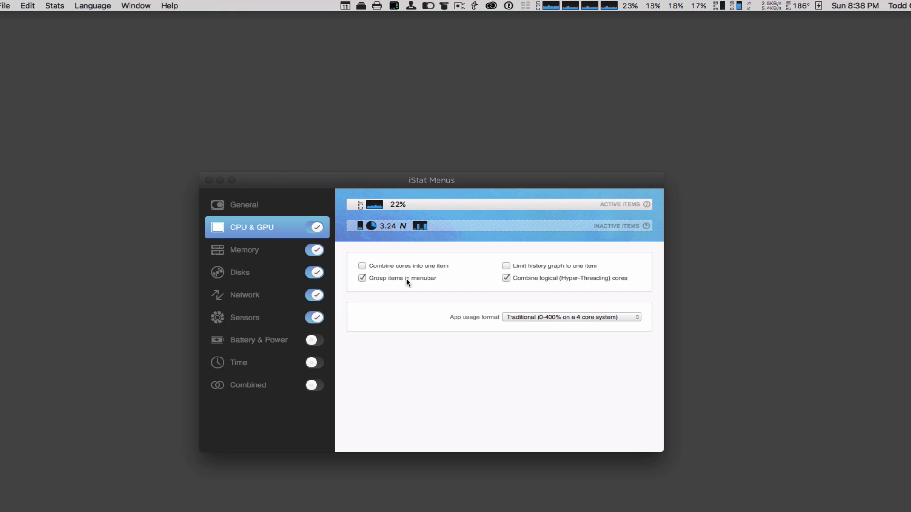
{"action": "left_click", "coordinate": [362, 279]}
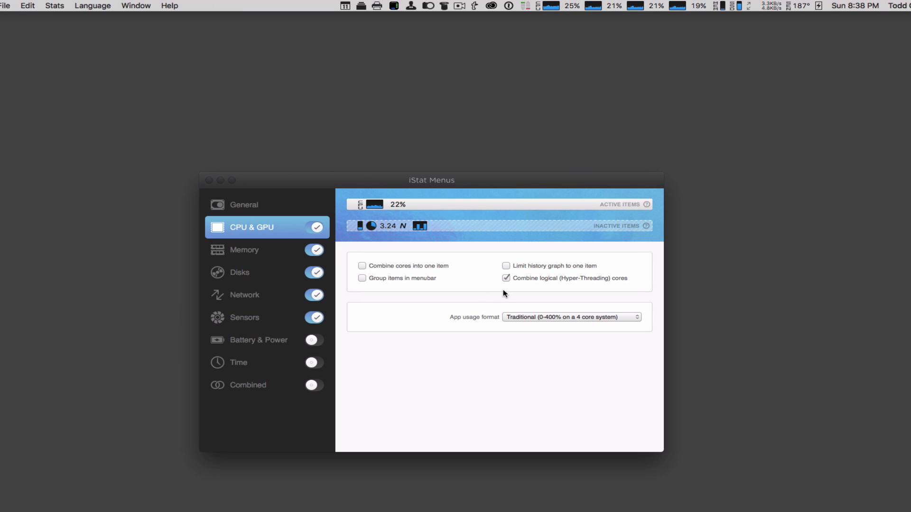
{"action": "left_click", "coordinate": [554, 7]}
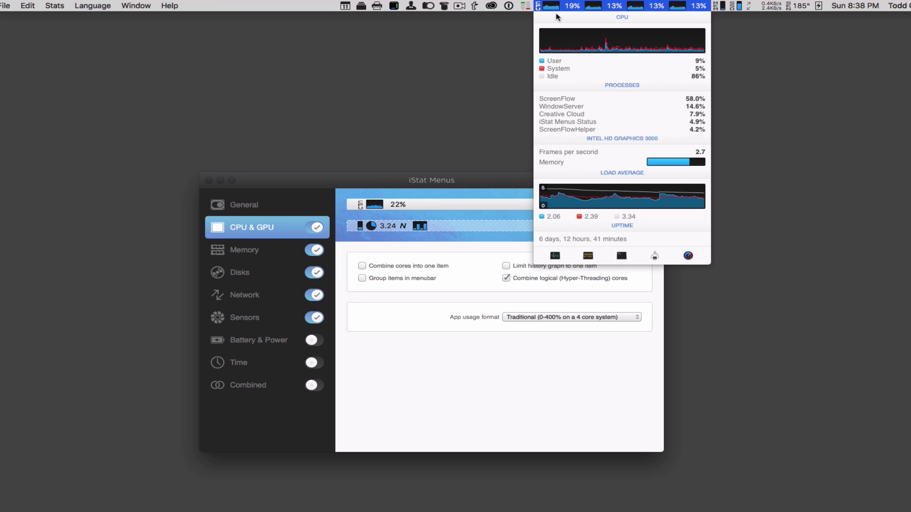
{"action": "mouse_move", "coordinate": [555, 68]}
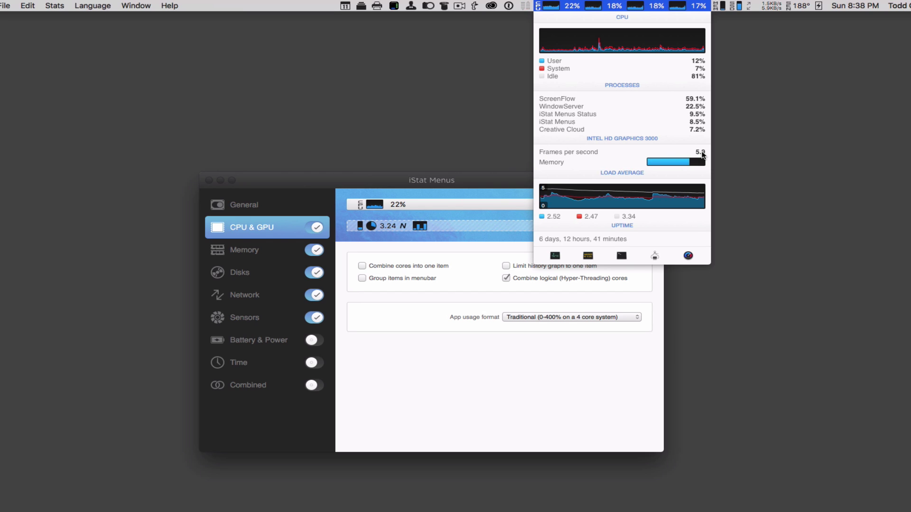
{"action": "mouse_move", "coordinate": [578, 163]}
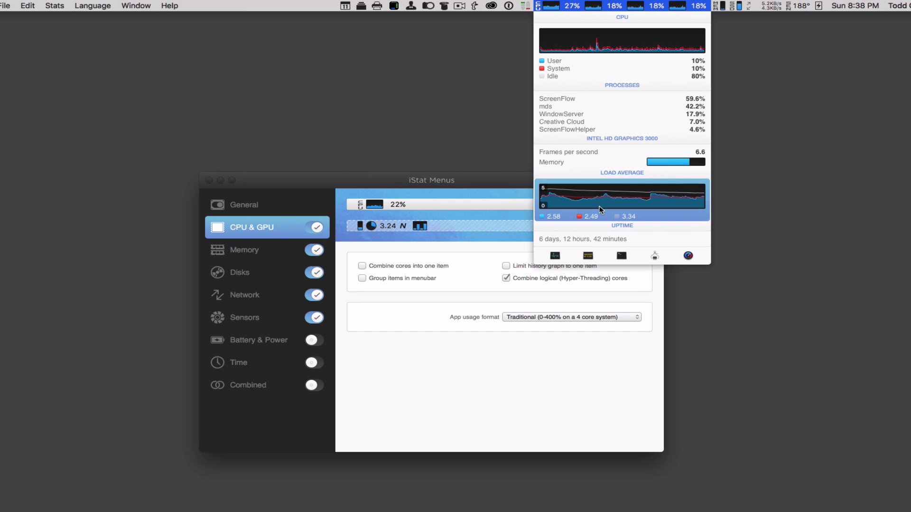
{"action": "mouse_move", "coordinate": [601, 213]}
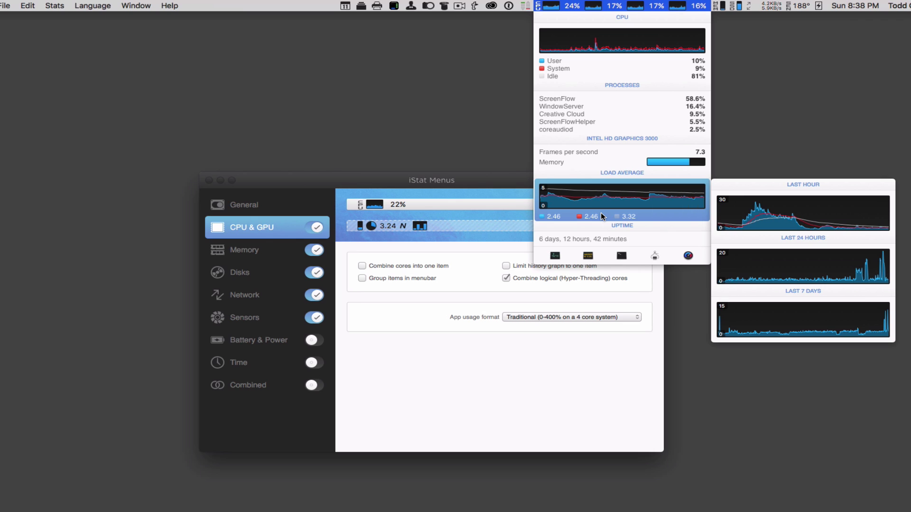
{"action": "mouse_move", "coordinate": [637, 240]}
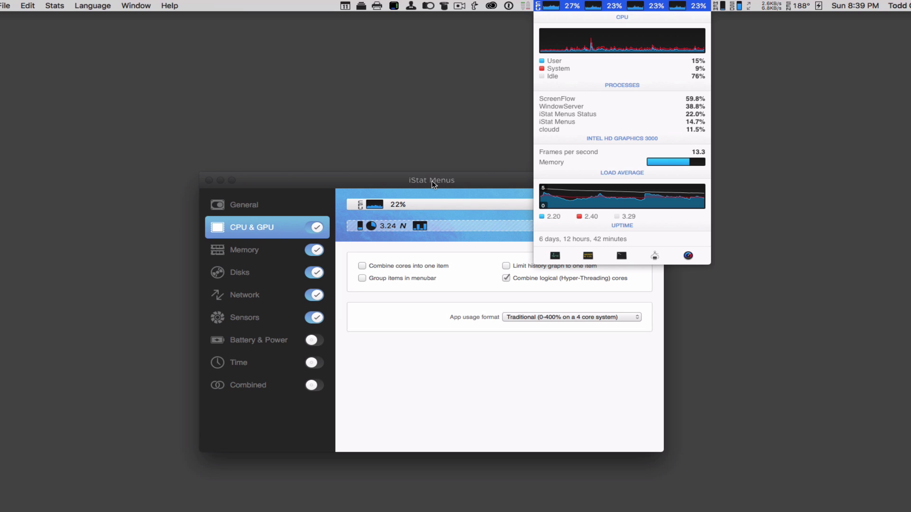
- Close the CPU dropdown, combine all CPU cores into one item, and show Memory settings
{"action": "left_click", "coordinate": [614, 5]}
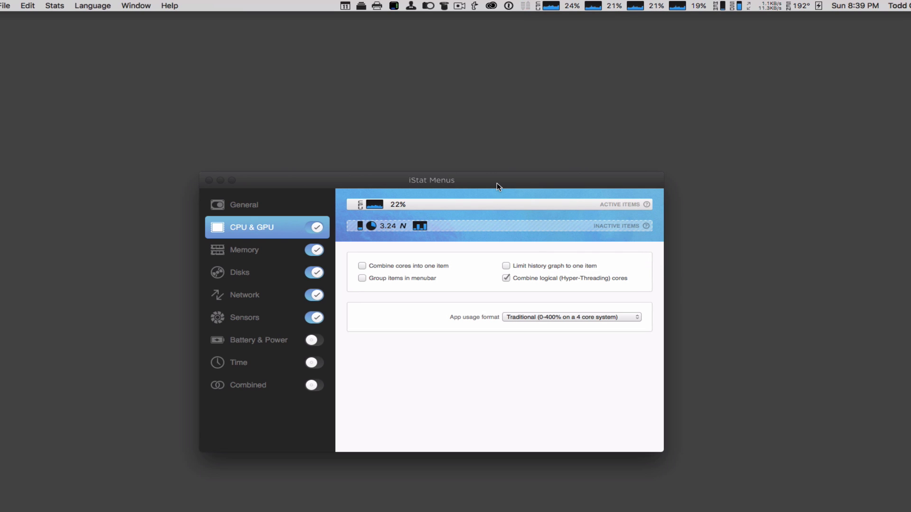
{"action": "left_click", "coordinate": [362, 266]}
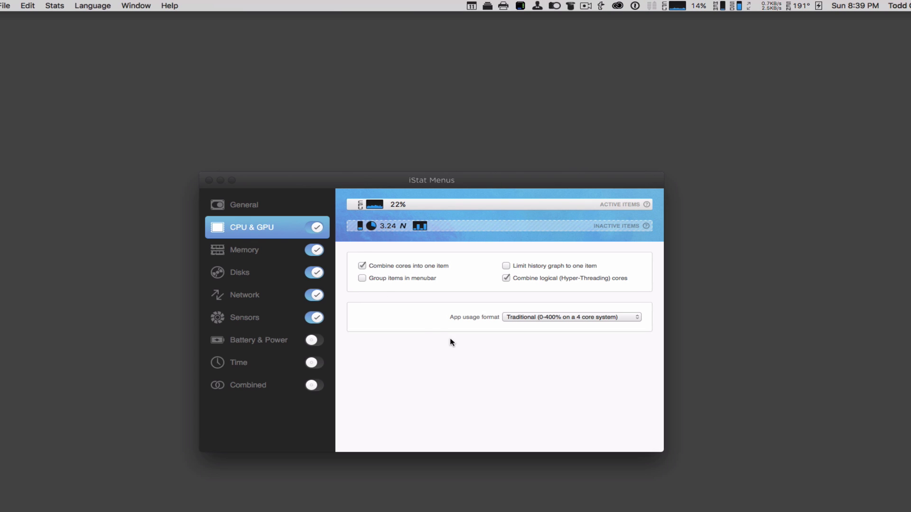
{"action": "left_click", "coordinate": [242, 252]}
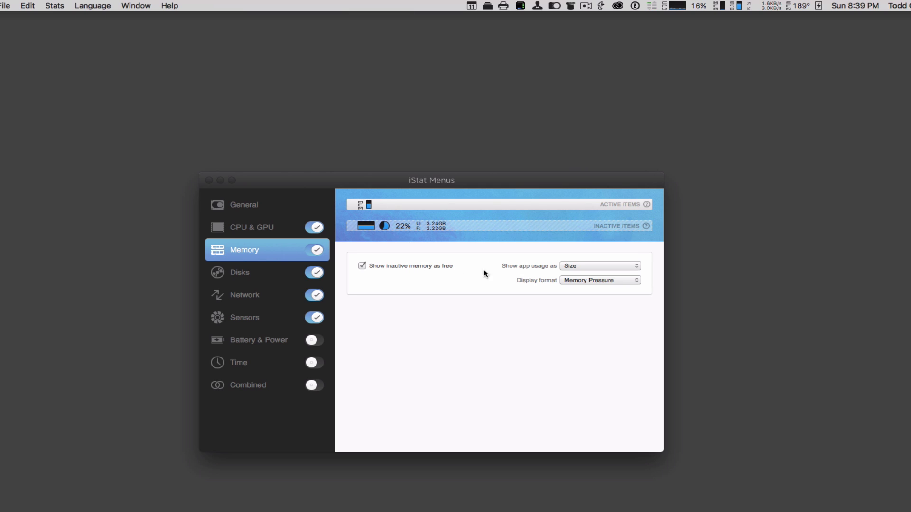
- Try Percentage and Traditional for memory, then restore Size and Memory Pressure
{"action": "left_click", "coordinate": [640, 266]}
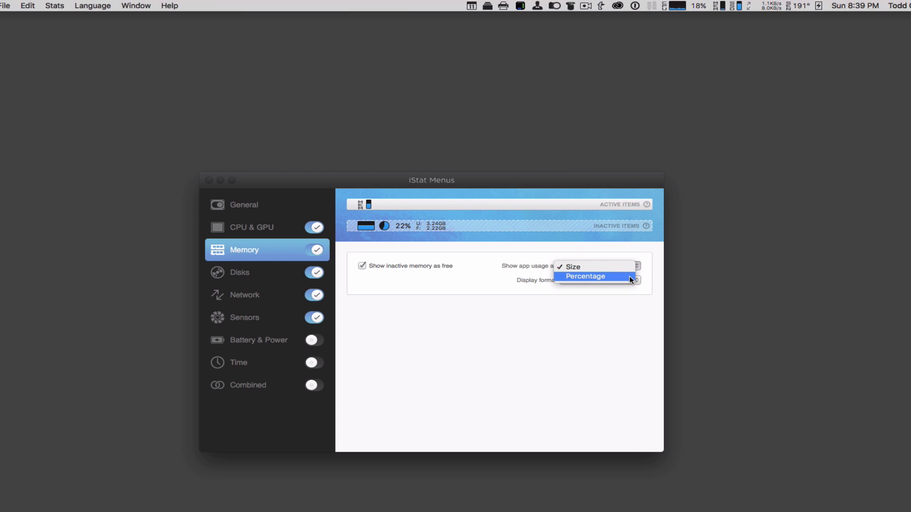
{"action": "left_click", "coordinate": [630, 277]}
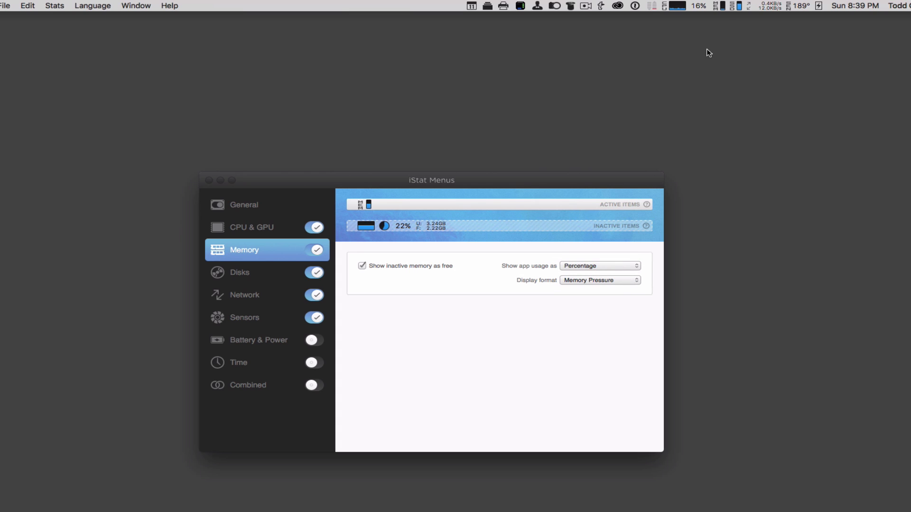
{"action": "left_click", "coordinate": [640, 268]}
{"action": "left_click", "coordinate": [625, 256]}
{"action": "left_click", "coordinate": [637, 281]}
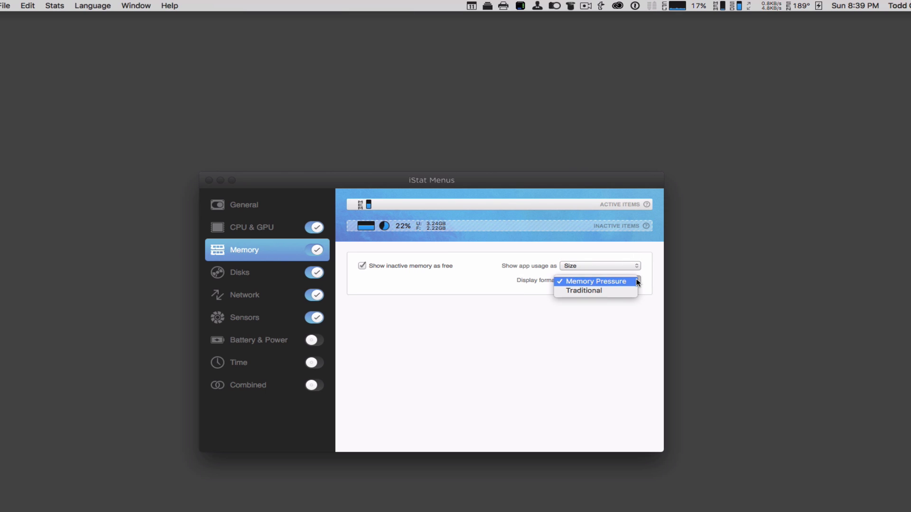
{"action": "left_click", "coordinate": [629, 291]}
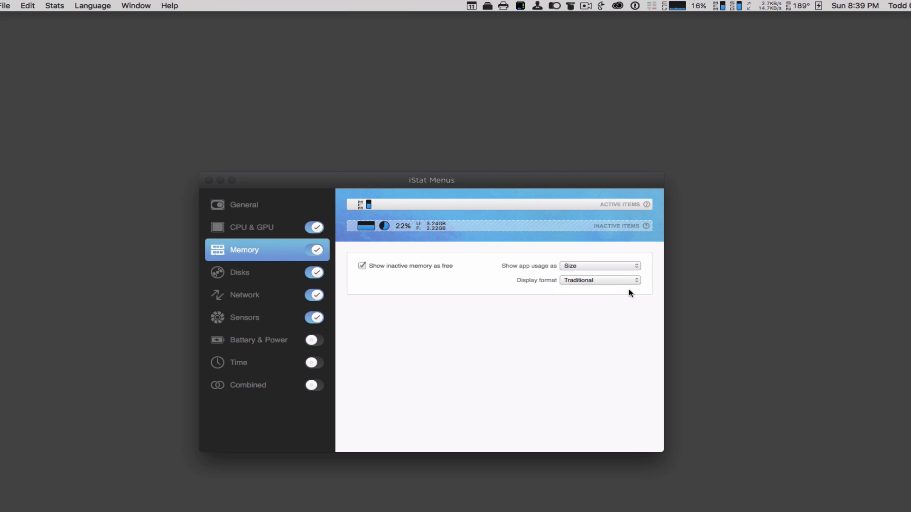
{"action": "left_click", "coordinate": [637, 280]}
{"action": "left_click", "coordinate": [626, 275]}
{"action": "left_click", "coordinate": [722, 6]}
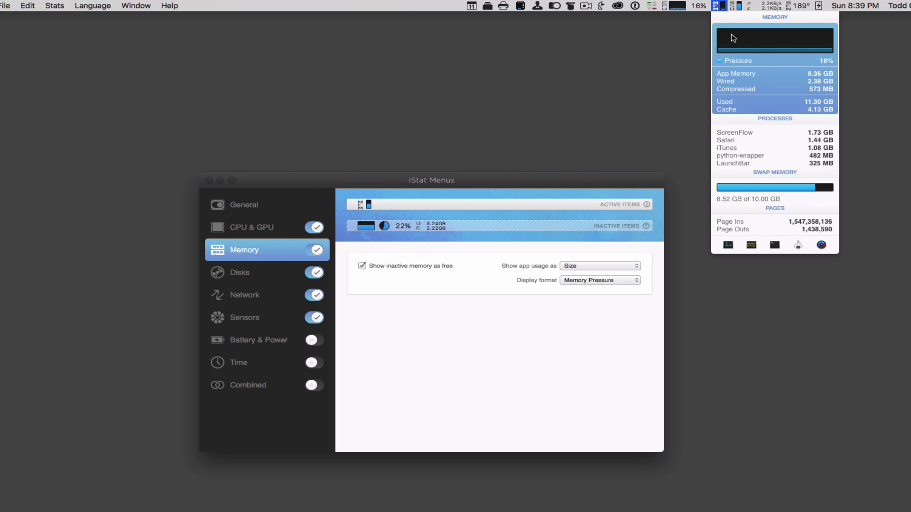
{"action": "mouse_move", "coordinate": [731, 34]}
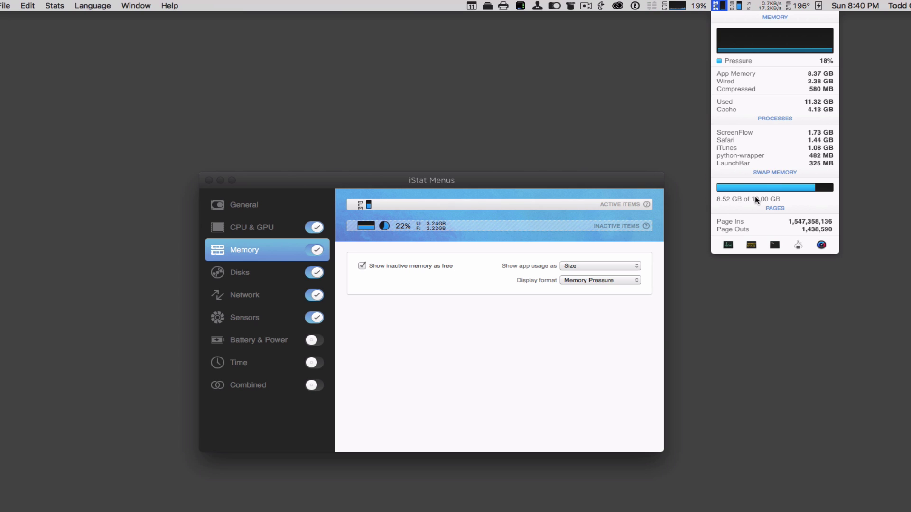
{"action": "mouse_move", "coordinate": [740, 200]}
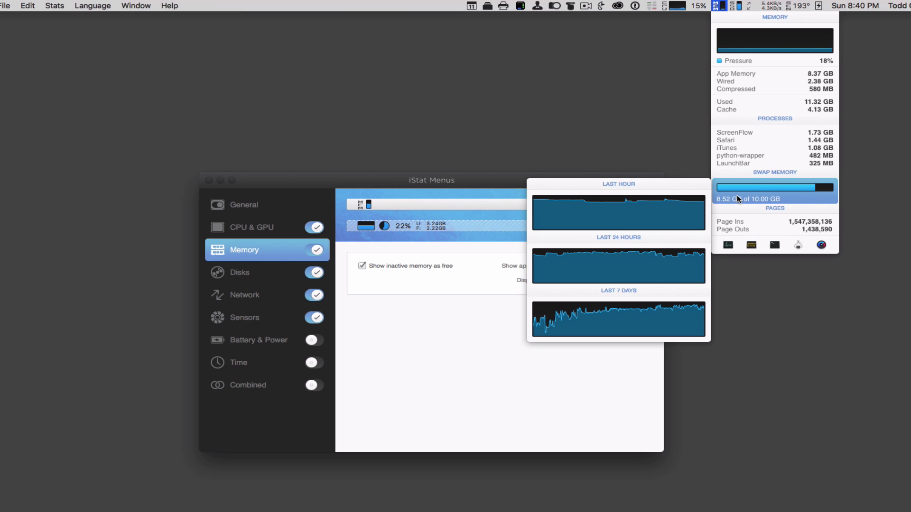
{"action": "mouse_move", "coordinate": [746, 222]}
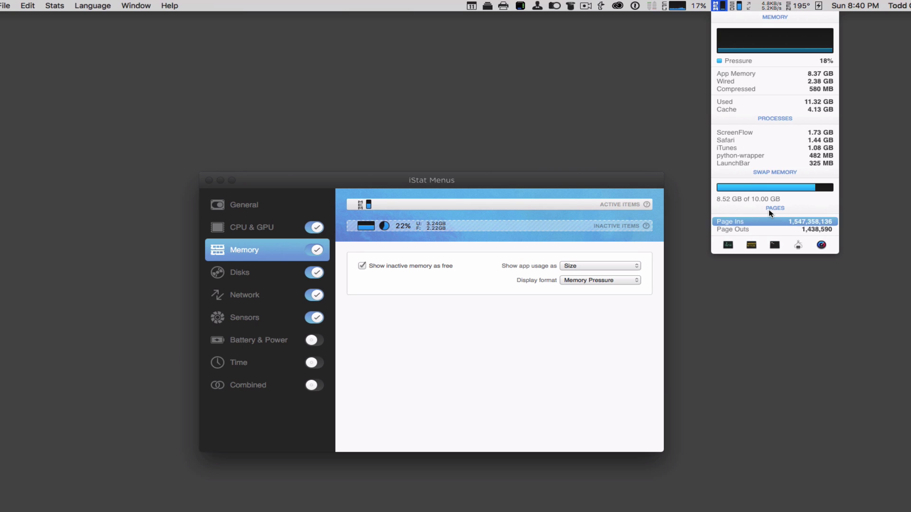
{"action": "left_click", "coordinate": [723, 8]}
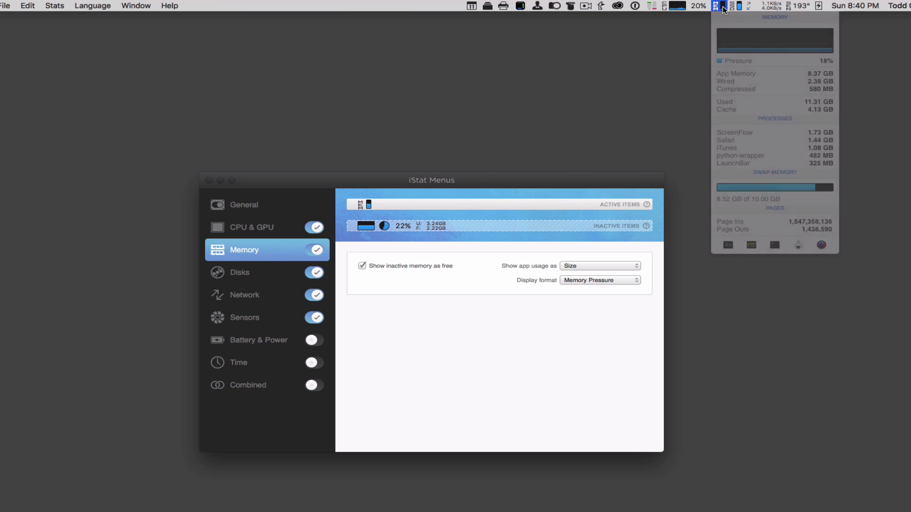
- In Disks, add the 22% usage item to Active Items, leaving combined and Fusion activity off
{"action": "left_click", "coordinate": [239, 273]}
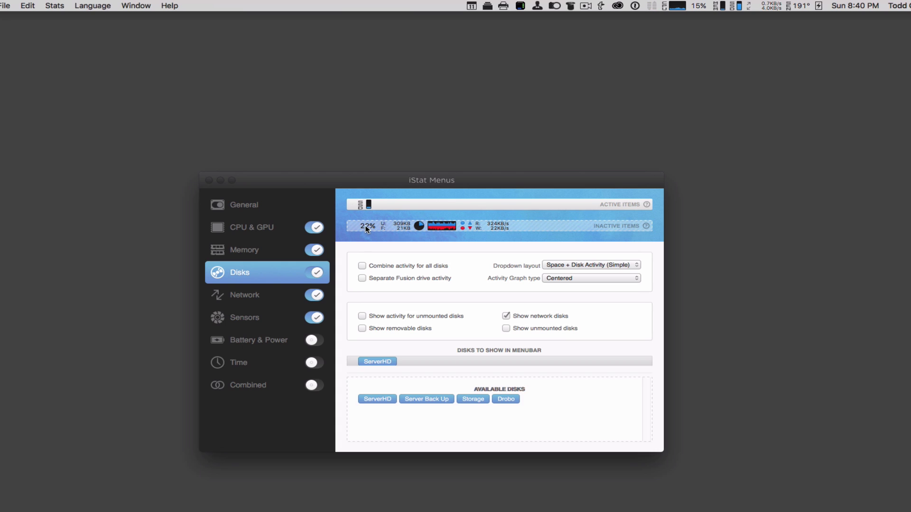
{"action": "left_click_drag", "start_coordinate": [369, 226], "coordinate": [386, 208]}
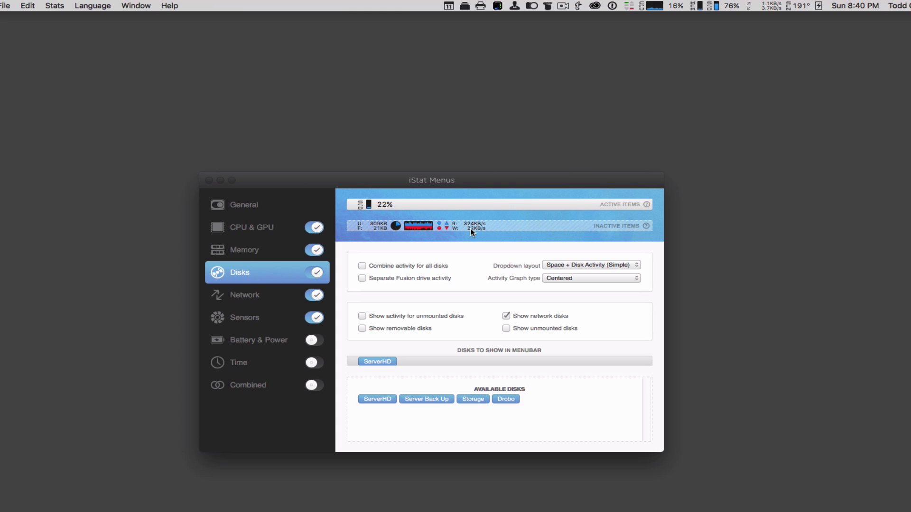
{"action": "left_click", "coordinate": [362, 266]}
{"action": "left_click", "coordinate": [362, 267]}
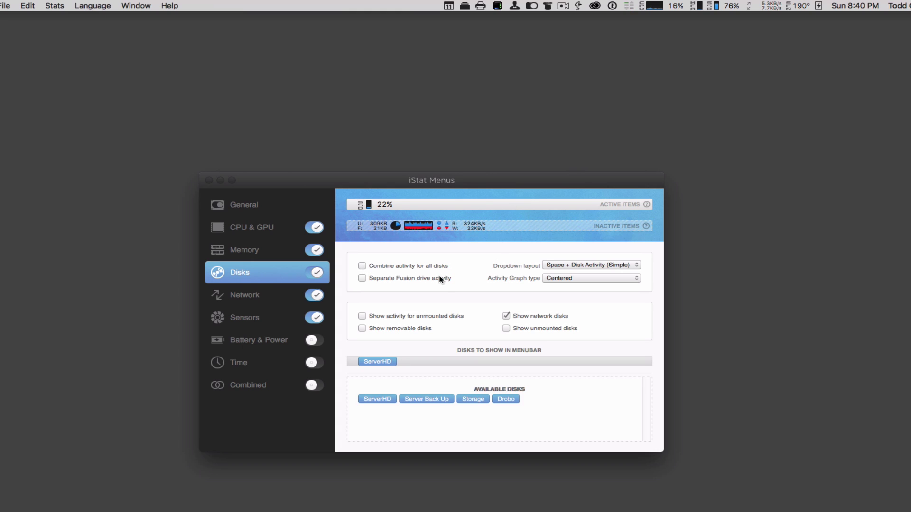
{"action": "left_click", "coordinate": [362, 279]}
{"action": "left_click", "coordinate": [362, 278]}
{"action": "left_click", "coordinate": [716, 6]}
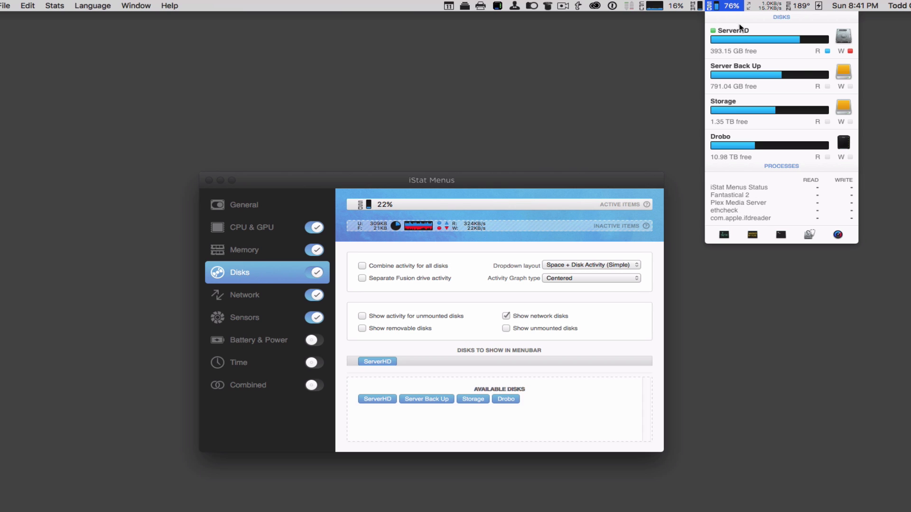
{"action": "mouse_move", "coordinate": [739, 36]}
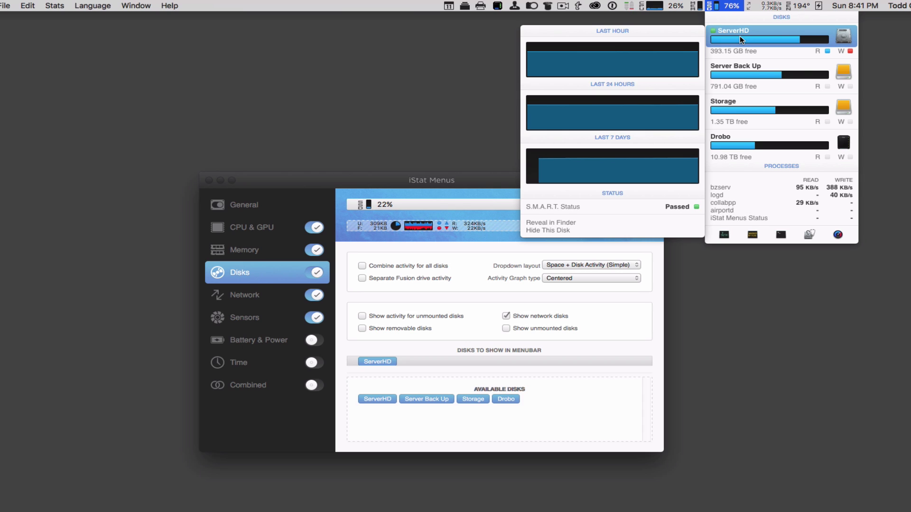
{"action": "mouse_move", "coordinate": [739, 67]}
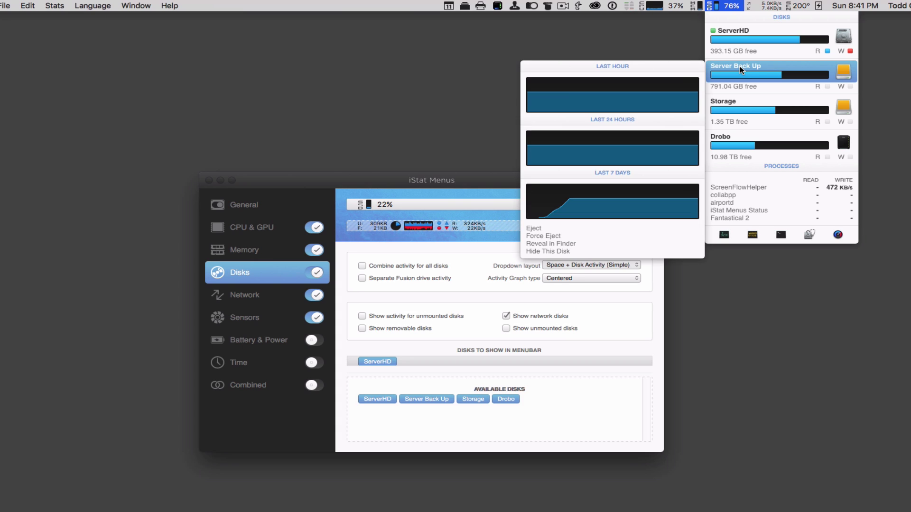
{"action": "mouse_move", "coordinate": [741, 100]}
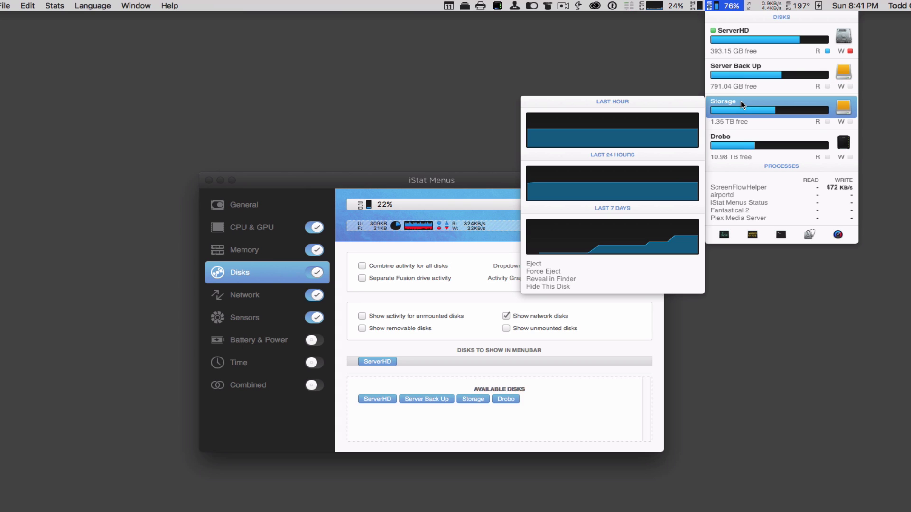
{"action": "mouse_move", "coordinate": [741, 141]}
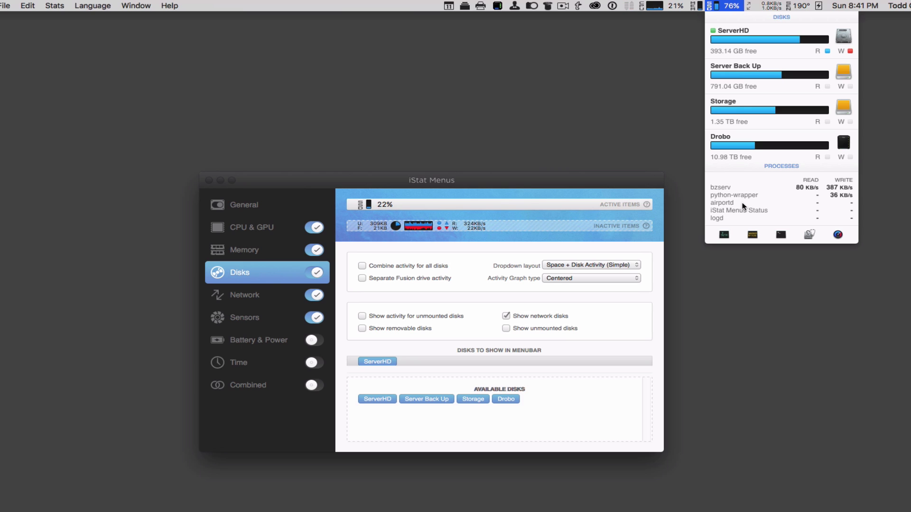
{"action": "left_click", "coordinate": [728, 6]}
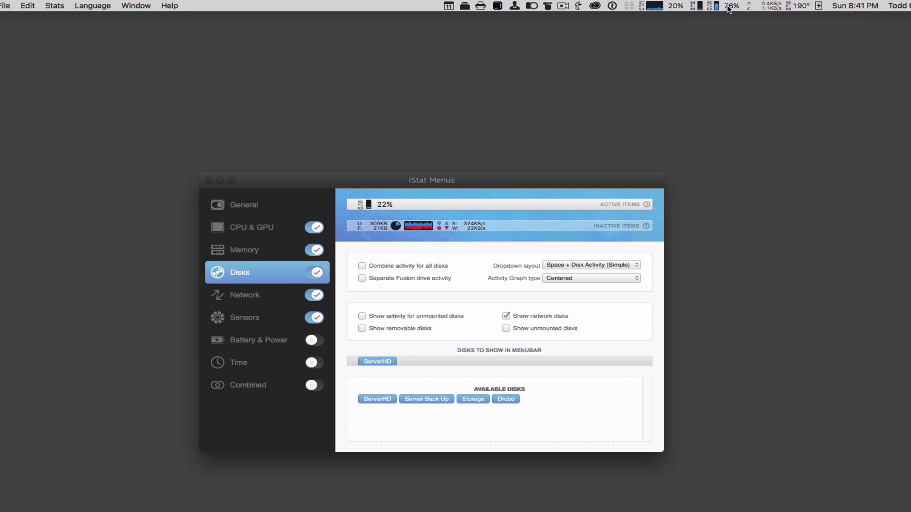
- In Network, keep Primary interface on Automatic and cycle Graph type through Centered, Stacked, back to Opposed
{"action": "left_click", "coordinate": [244, 299]}
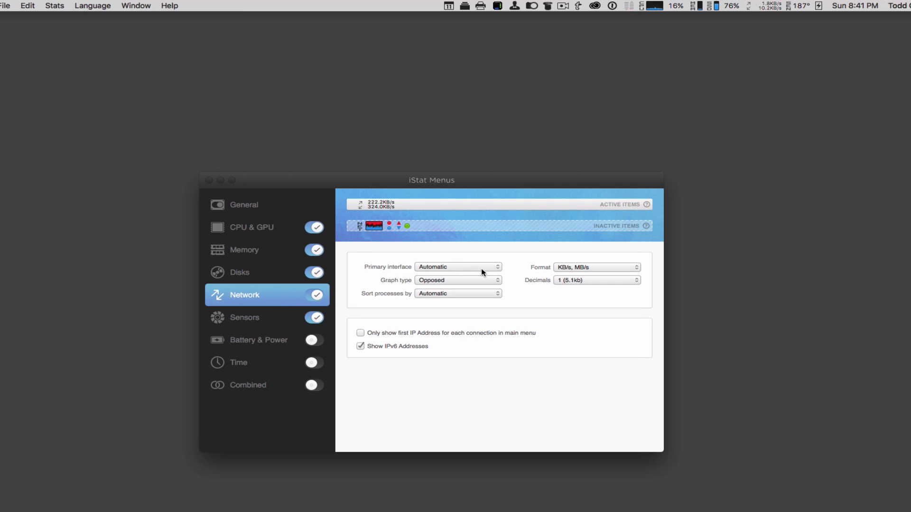
{"action": "left_click", "coordinate": [499, 270]}
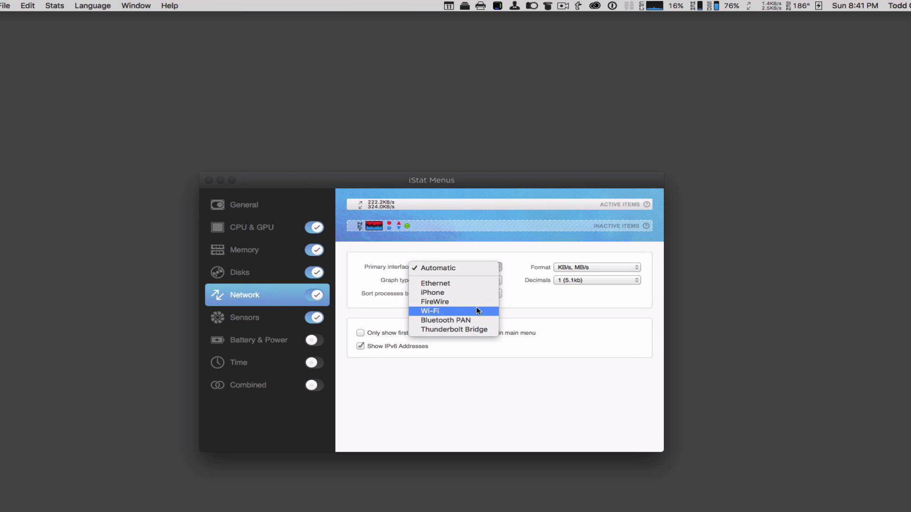
{"action": "left_click", "coordinate": [515, 252]}
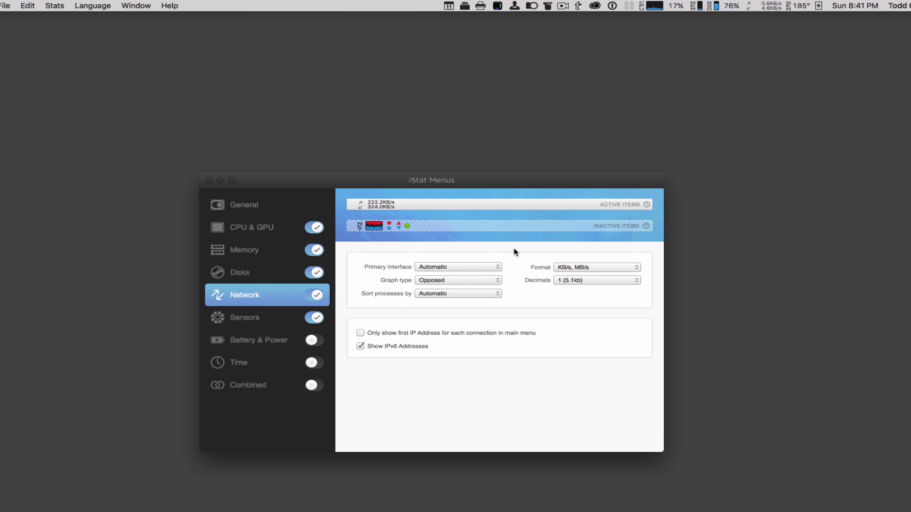
{"action": "left_click", "coordinate": [496, 281]}
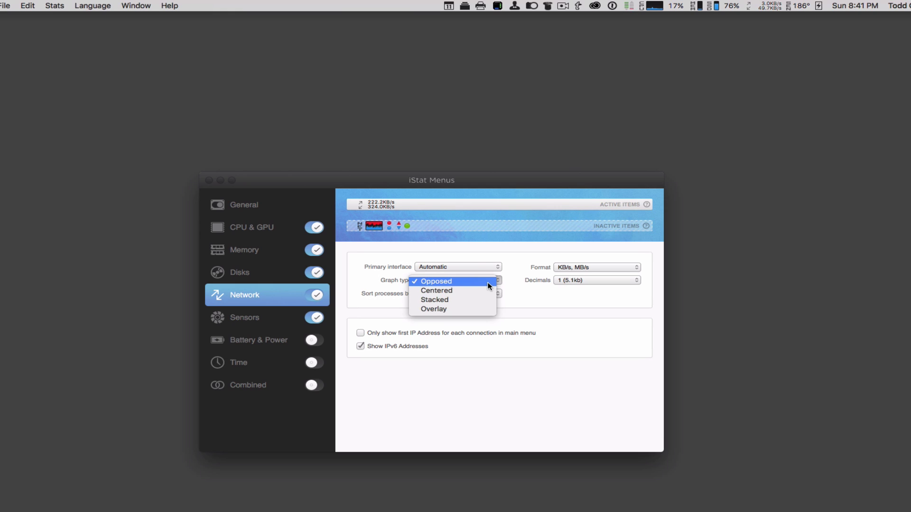
{"action": "left_click", "coordinate": [488, 292]}
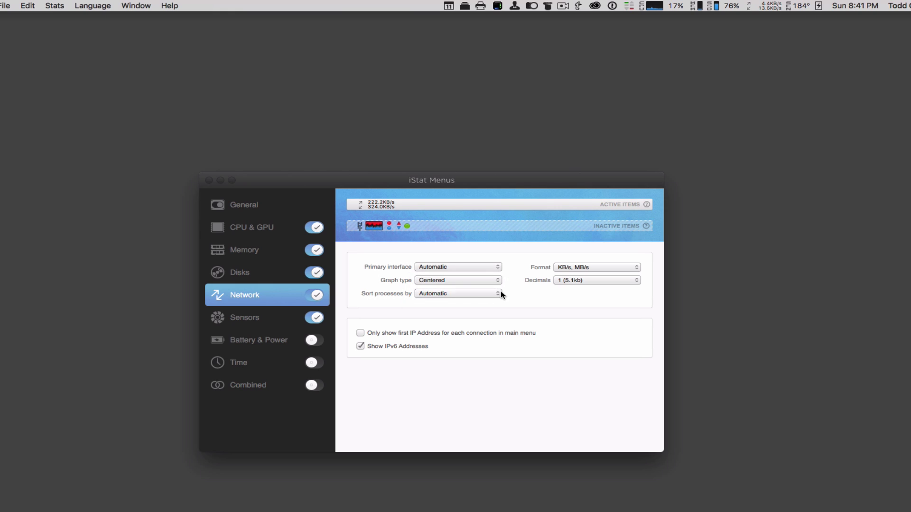
{"action": "left_click", "coordinate": [497, 281]}
{"action": "left_click", "coordinate": [488, 293]}
{"action": "left_click", "coordinate": [496, 281]}
{"action": "left_click", "coordinate": [491, 259]}
{"action": "left_click", "coordinate": [762, 5]}
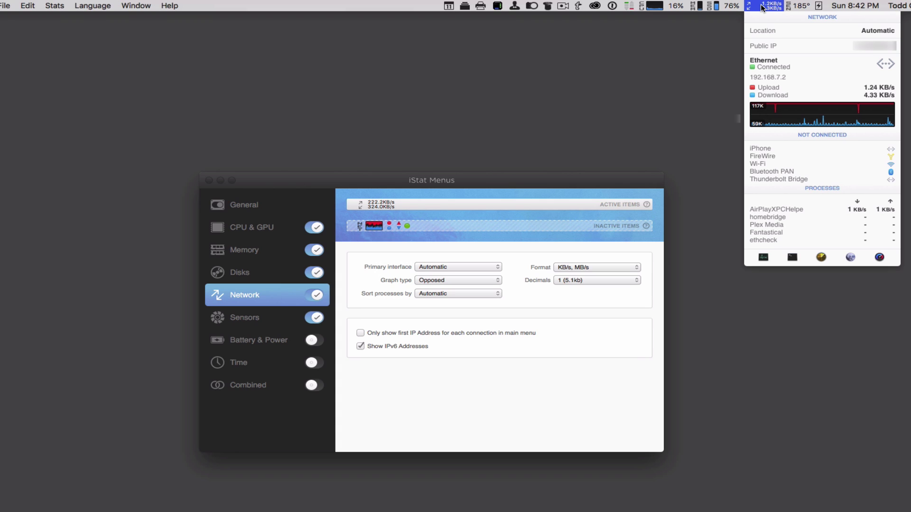
{"action": "mouse_move", "coordinate": [765, 67]}
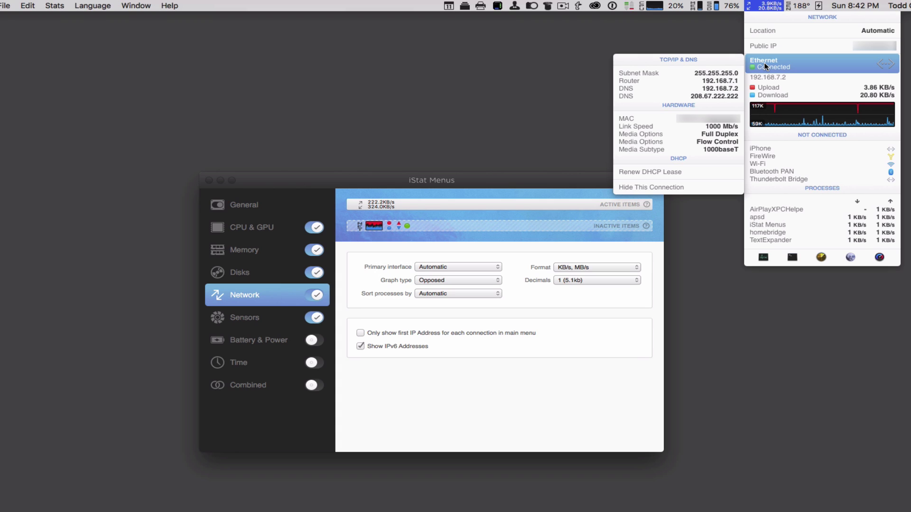
{"action": "mouse_move", "coordinate": [793, 92]}
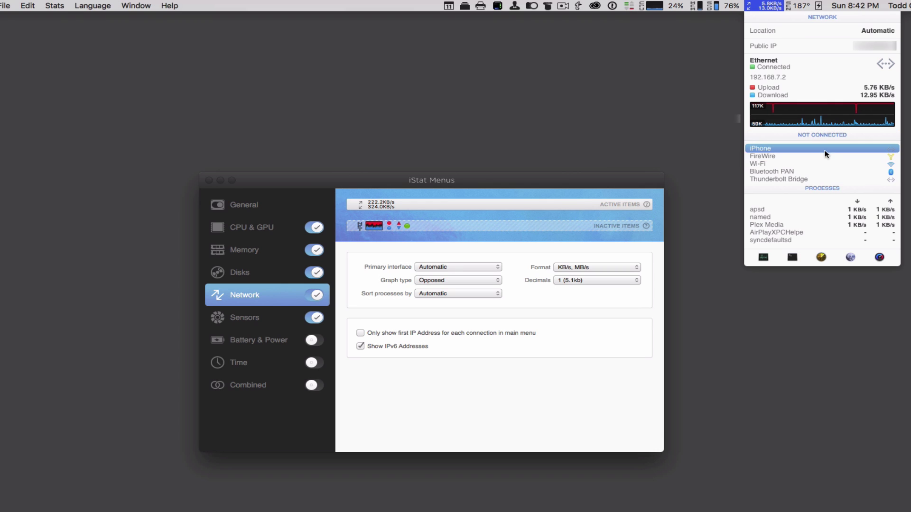
{"action": "mouse_move", "coordinate": [829, 169]}
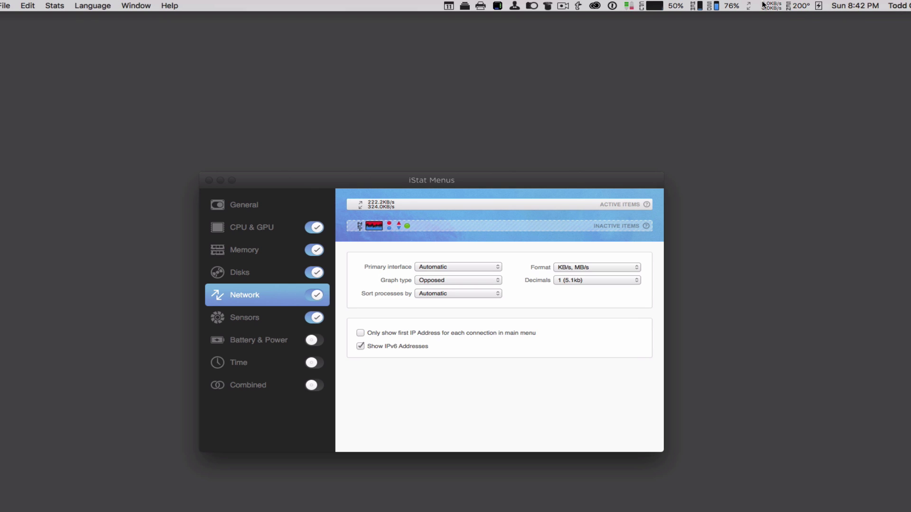
{"action": "left_click", "coordinate": [763, 5]}
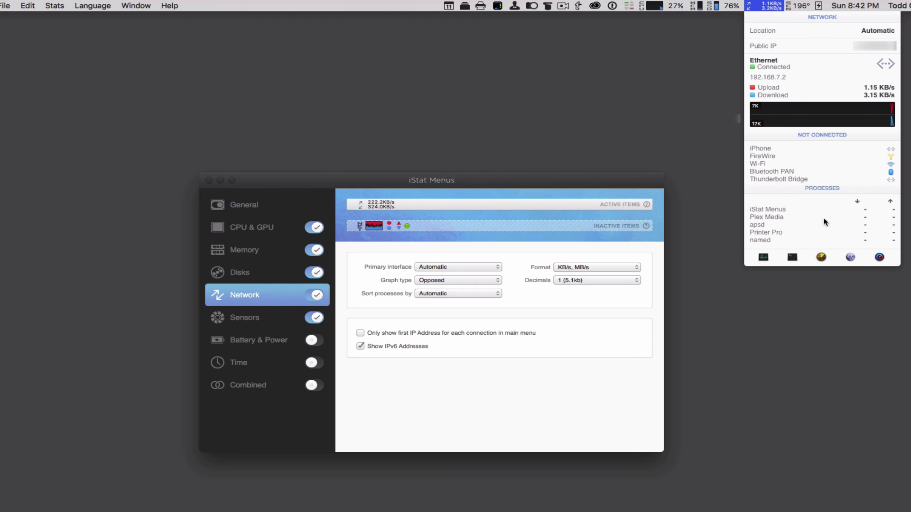
{"action": "left_click", "coordinate": [721, 211]}
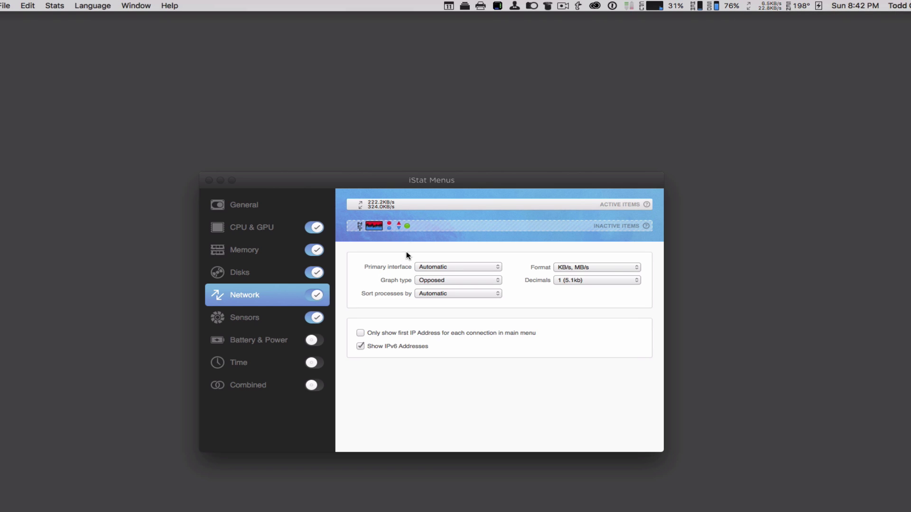
- In Sensors, keep temperatures in Fahrenheit and scroll through the sensor list
{"action": "left_click", "coordinate": [243, 324]}
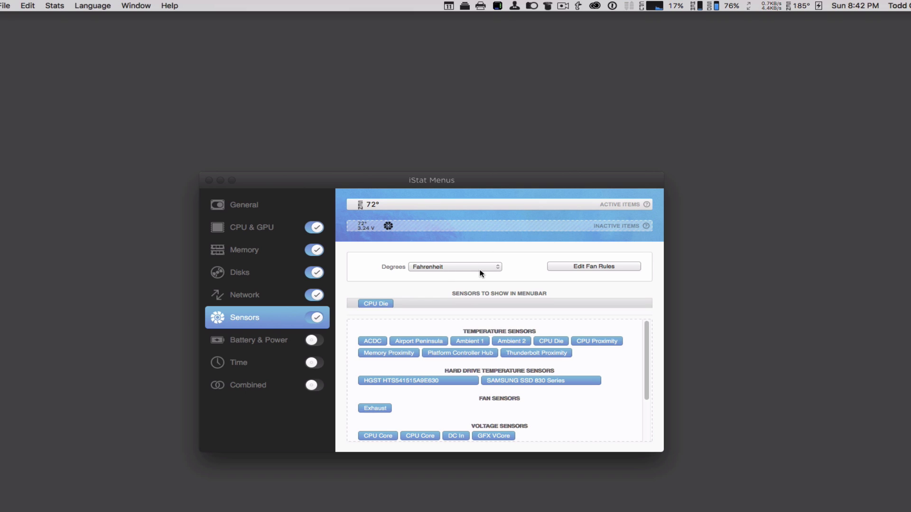
{"action": "left_click", "coordinate": [500, 268]}
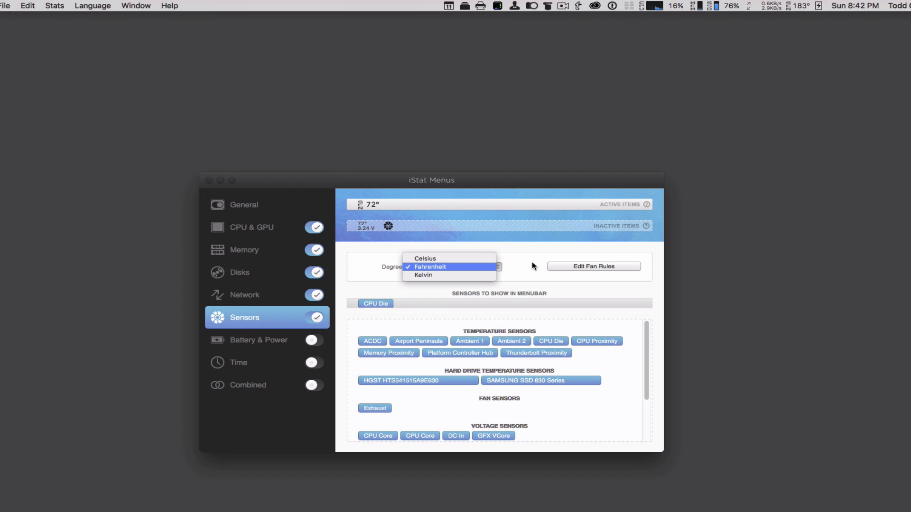
{"action": "left_click", "coordinate": [531, 261]}
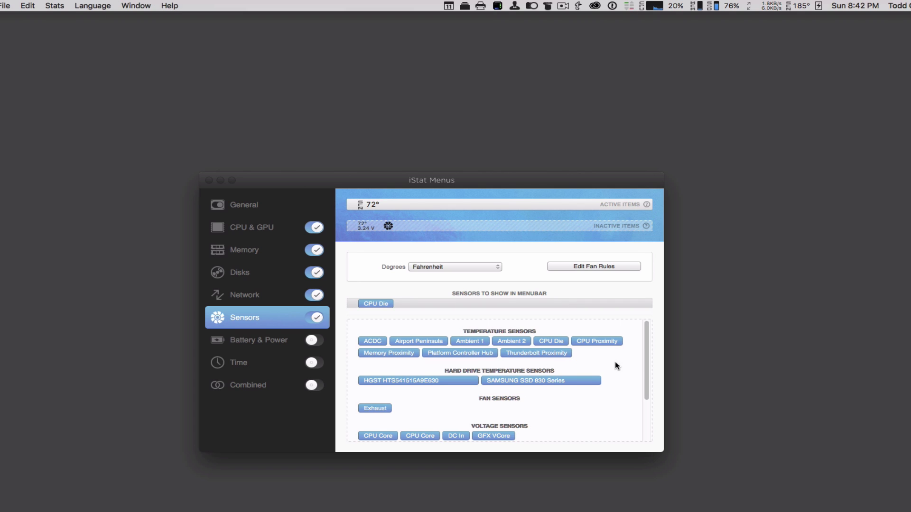
{"action": "left_click_drag", "start_coordinate": [646, 344], "coordinate": [639, 393]}
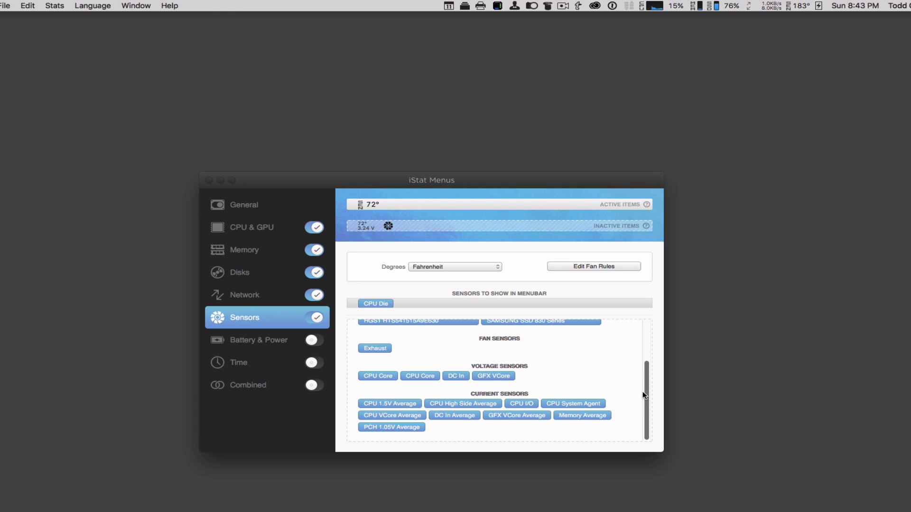
{"action": "left_click_drag", "start_coordinate": [645, 394], "coordinate": [651, 324]}
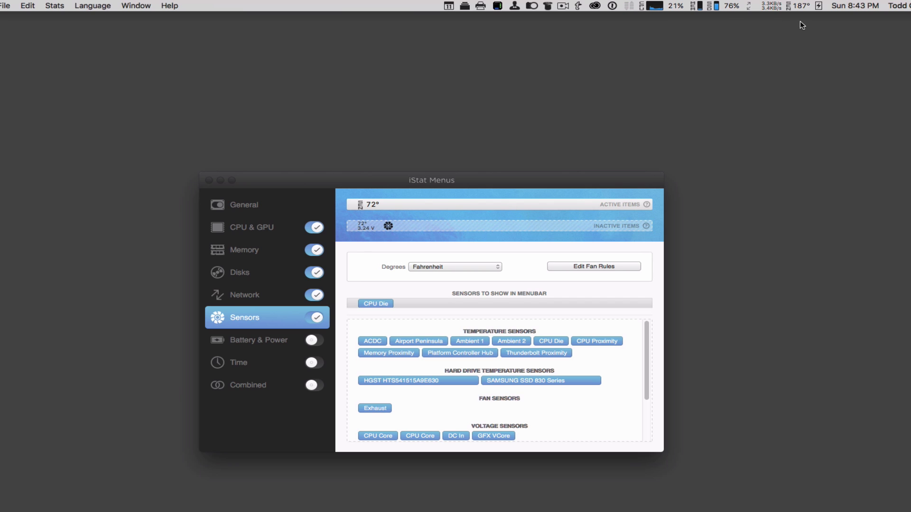
- Open the temperature menubar dropdown to view the sensor readings, then close it
{"action": "left_click", "coordinate": [797, 6]}
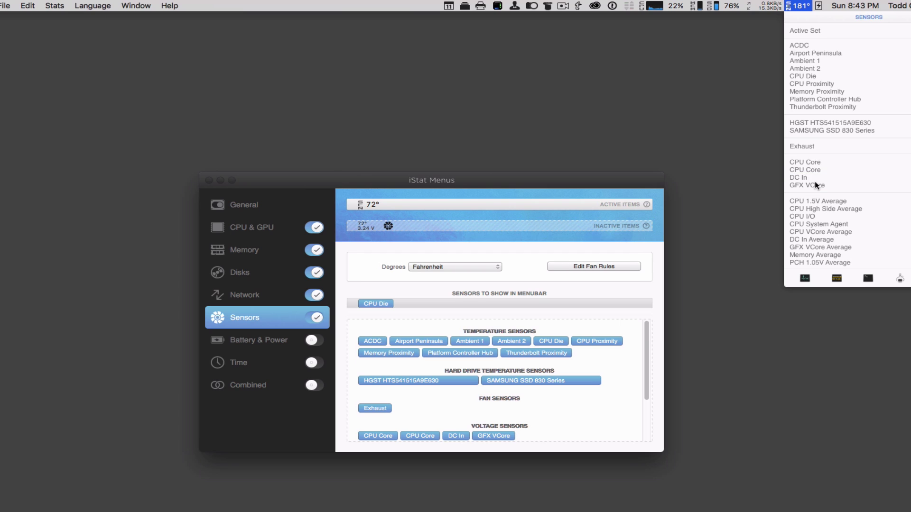
{"action": "mouse_move", "coordinate": [818, 169]}
{"action": "mouse_move", "coordinate": [817, 148]}
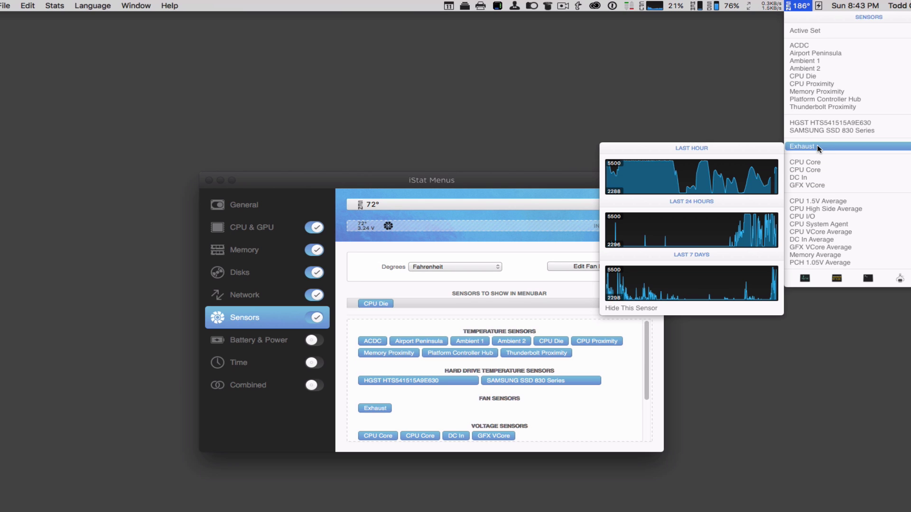
{"action": "left_click", "coordinate": [810, 35]}
- Visit the Battery & Power, Time and Combined pages, then return to General
{"action": "left_click", "coordinate": [253, 348]}
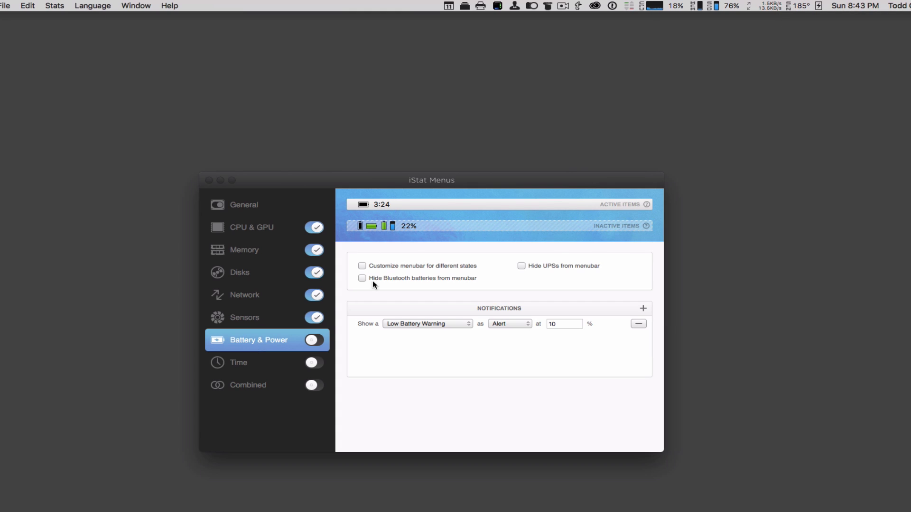
{"action": "left_click", "coordinate": [243, 370]}
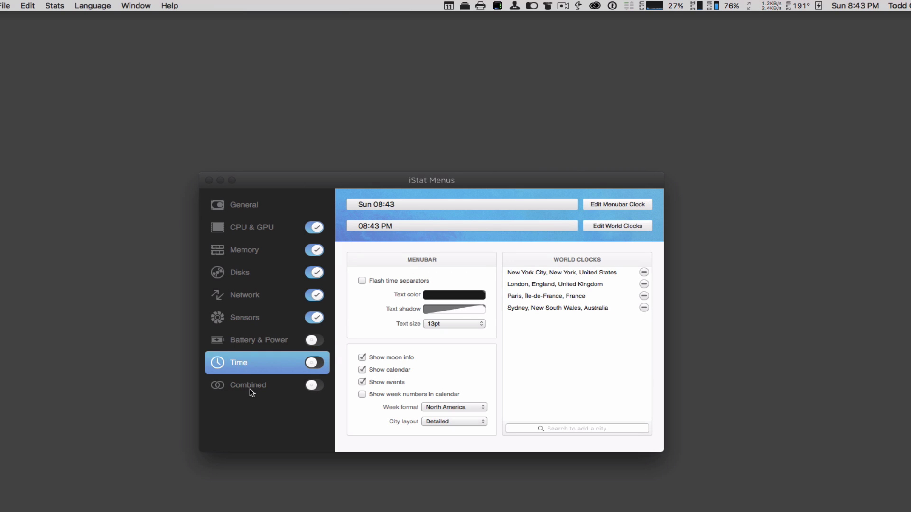
{"action": "left_click", "coordinate": [249, 388]}
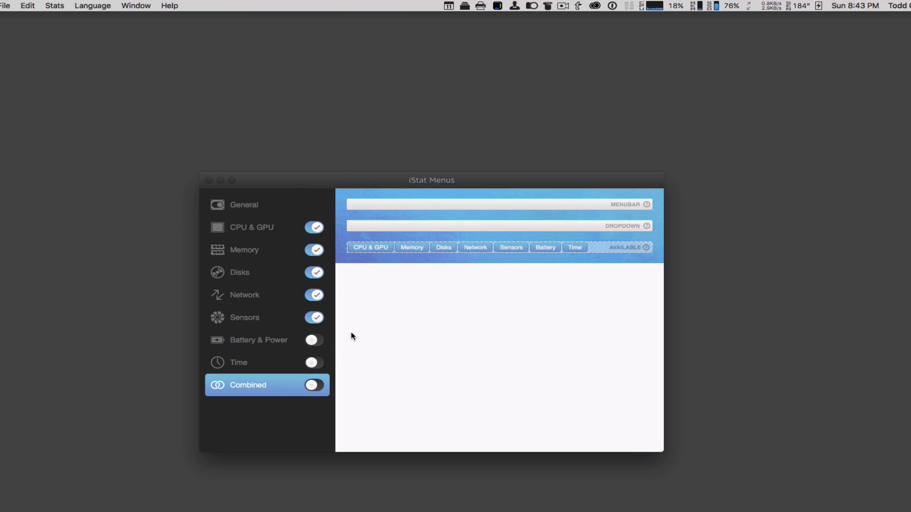
{"action": "left_click", "coordinate": [247, 206]}
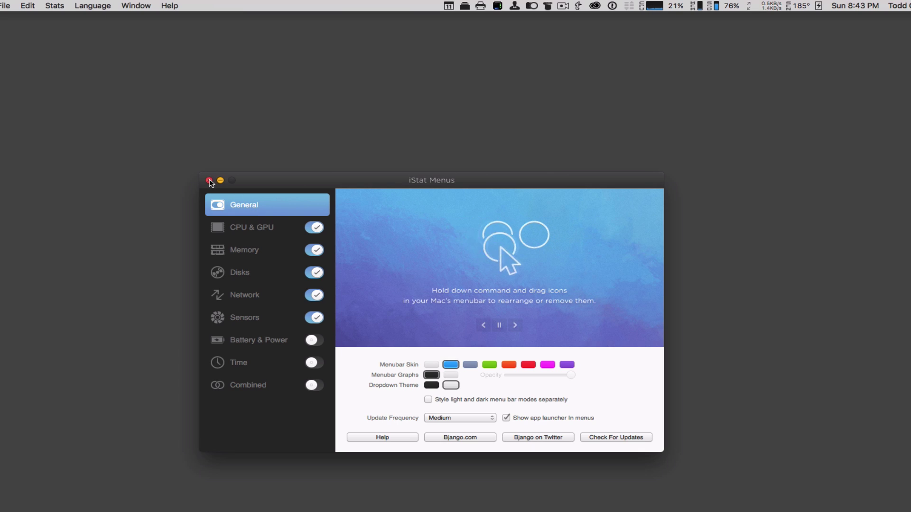